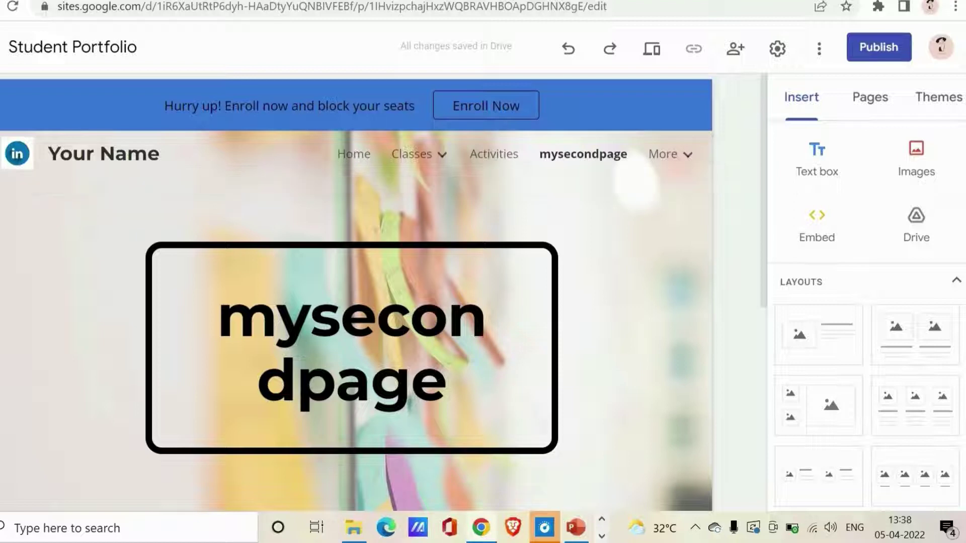
# - Open the site's sharing options, view the suggested people and the owner's contact card, and leave the dialog
pyautogui.click(734, 50)
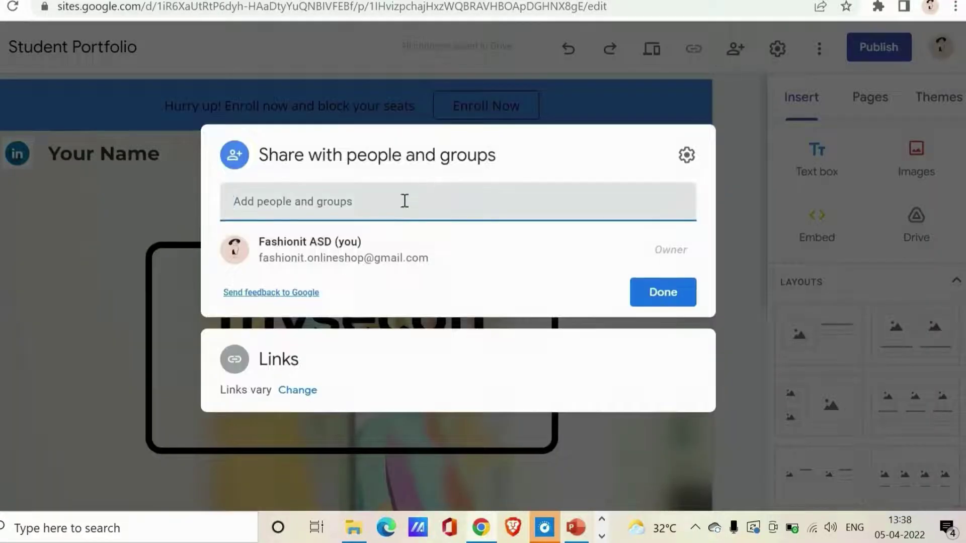
pyautogui.click(386, 204)
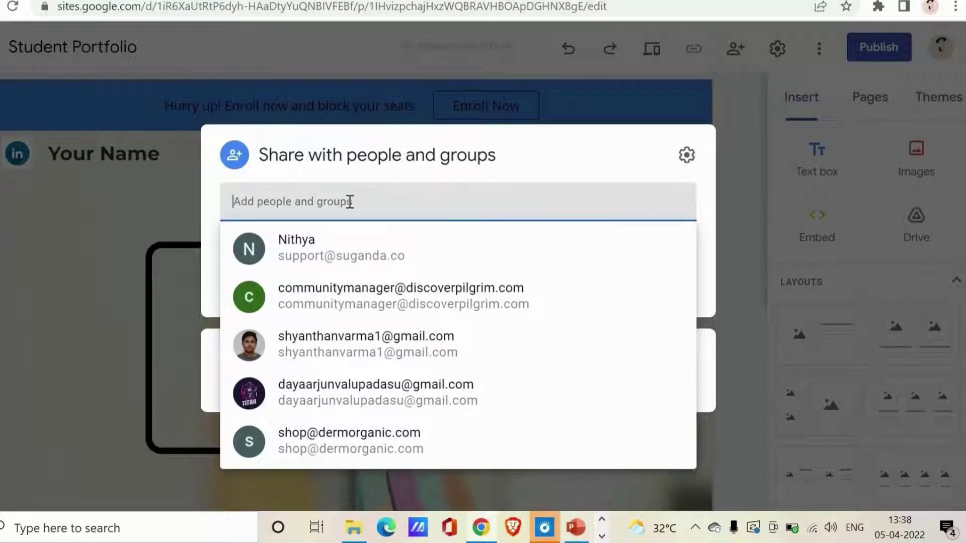
pyautogui.click(212, 231)
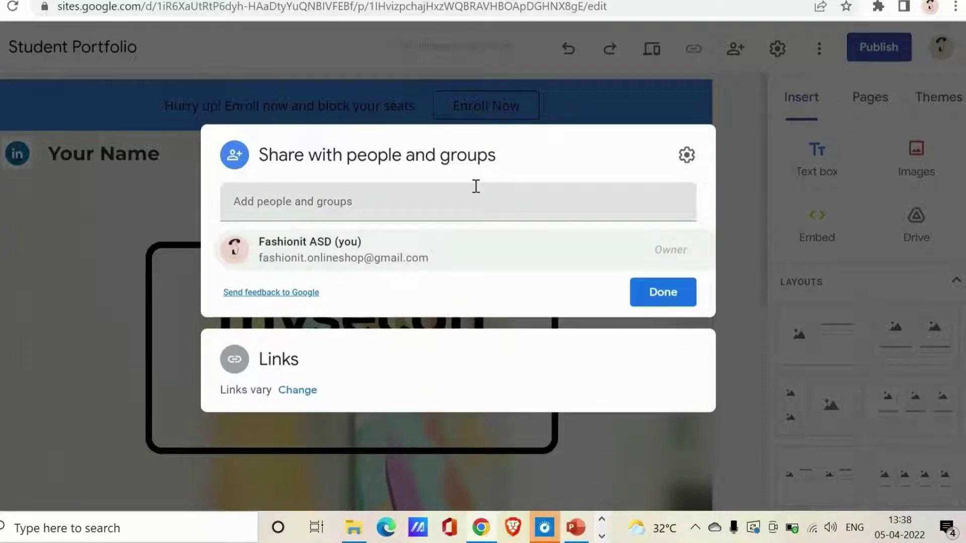
pyautogui.moveTo(415, 235)
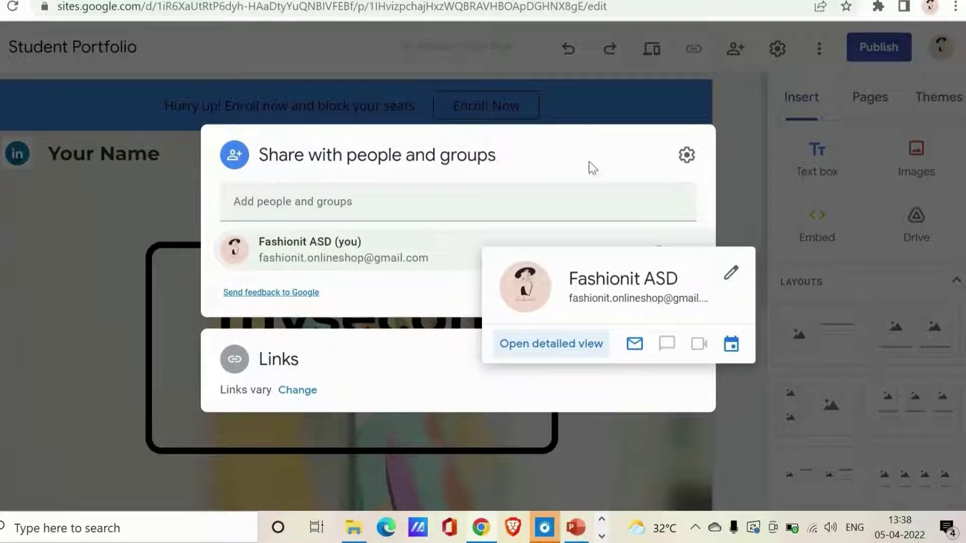
pyautogui.click(724, 215)
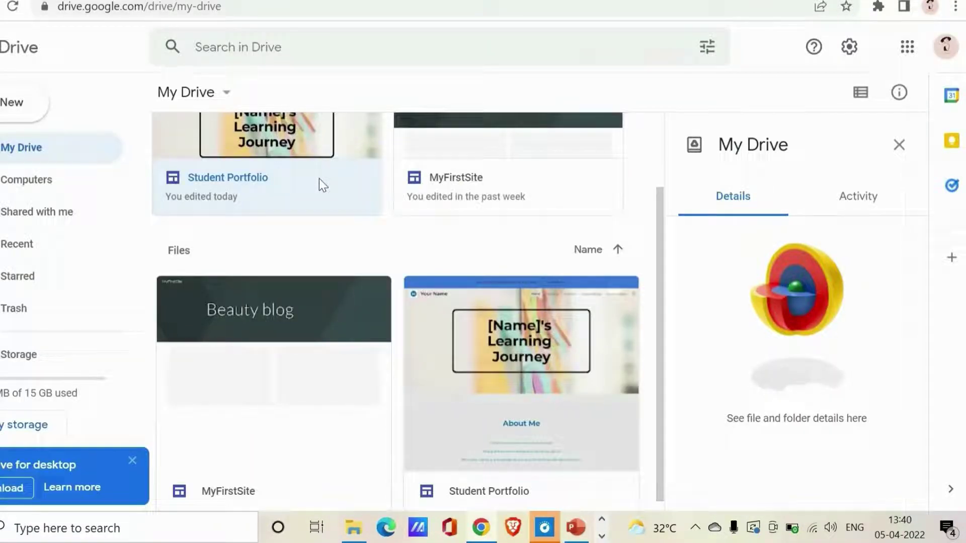
# - Open the sharing options for the Student Portfolio file in Drive and set the published site's link access to Restricted
pyautogui.rightClick(319, 179)
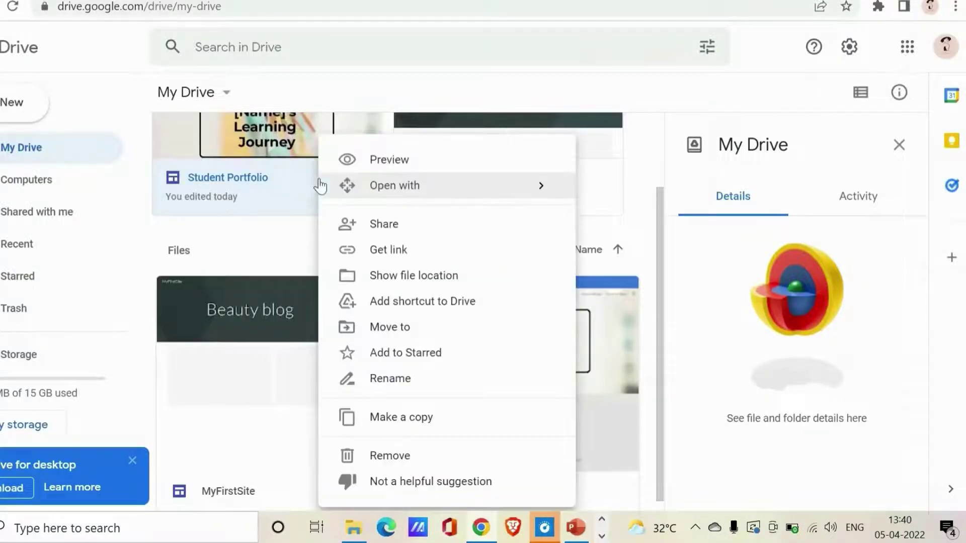
pyautogui.click(354, 226)
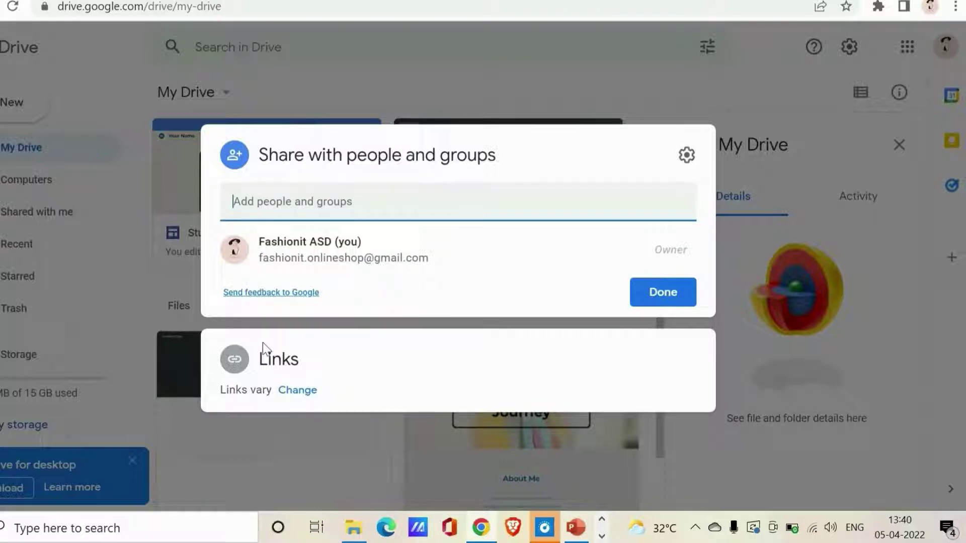
pyautogui.click(290, 392)
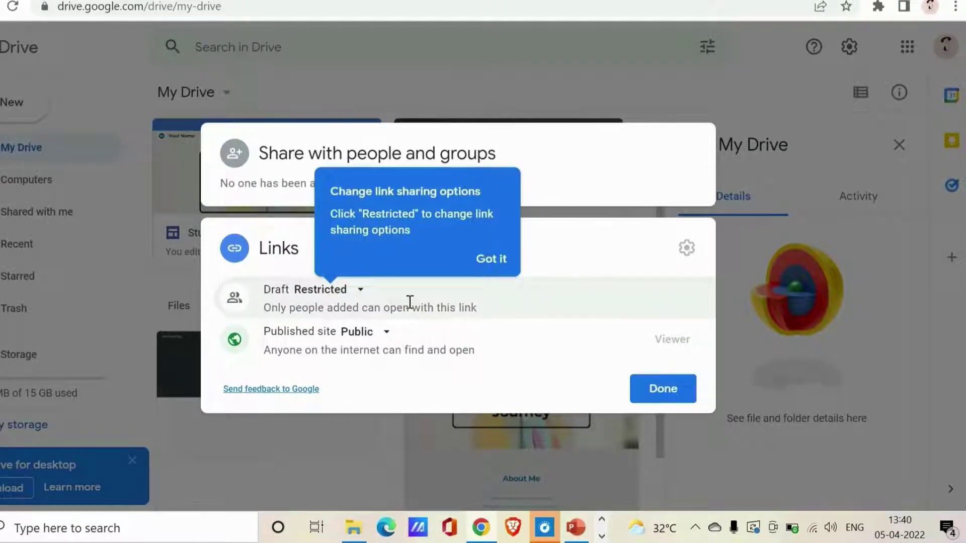
pyautogui.click(384, 343)
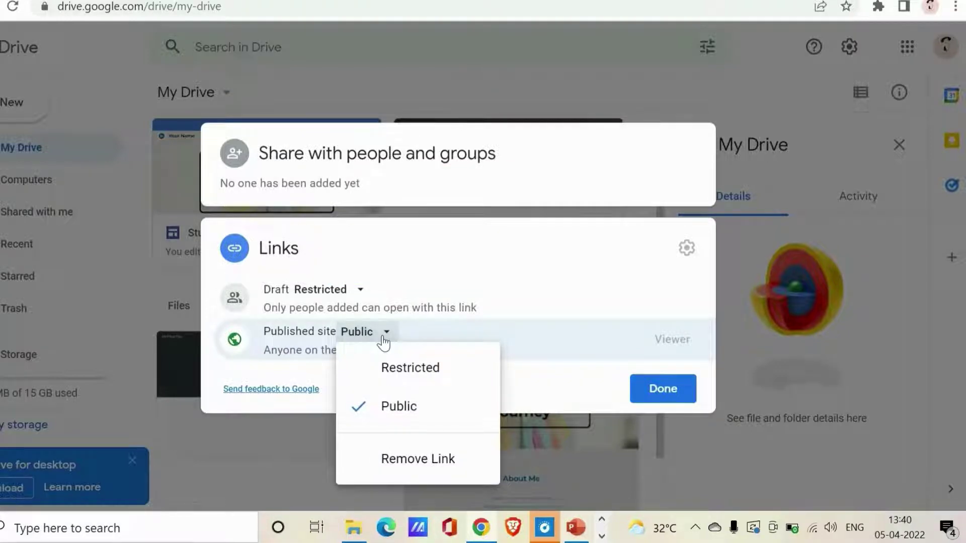
pyautogui.click(400, 374)
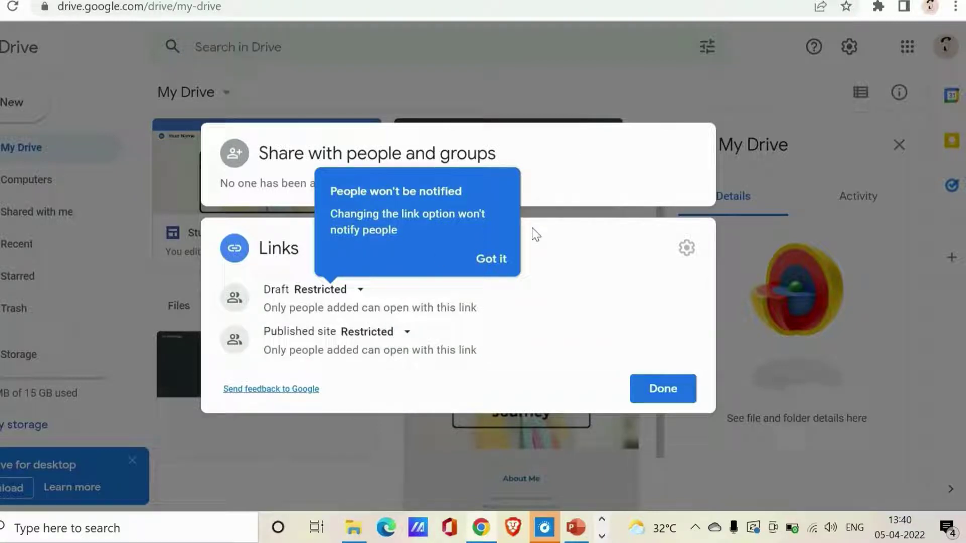
pyautogui.click(525, 160)
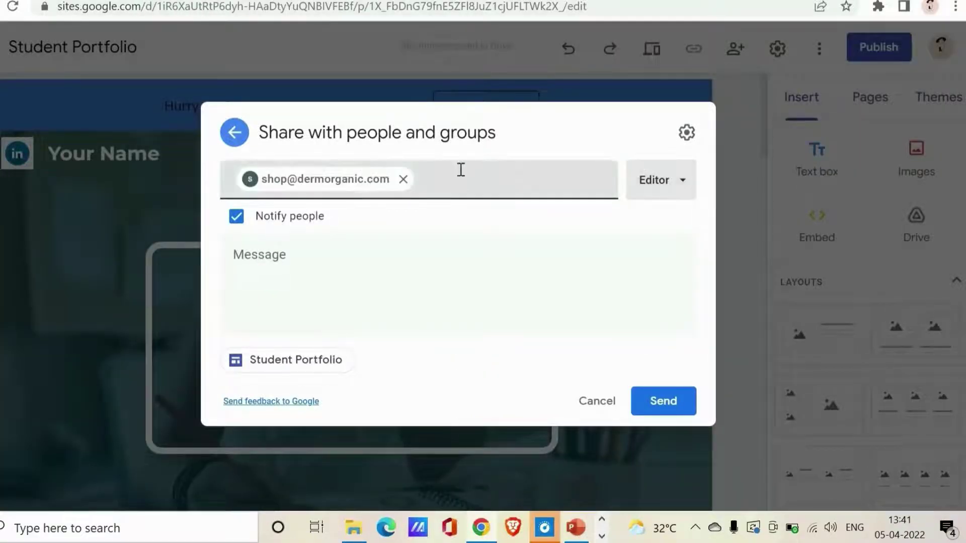
# - Set the added contact's role to Published Viewer and share the Student Portfolio site with them, with notifications off
pyautogui.click(675, 187)
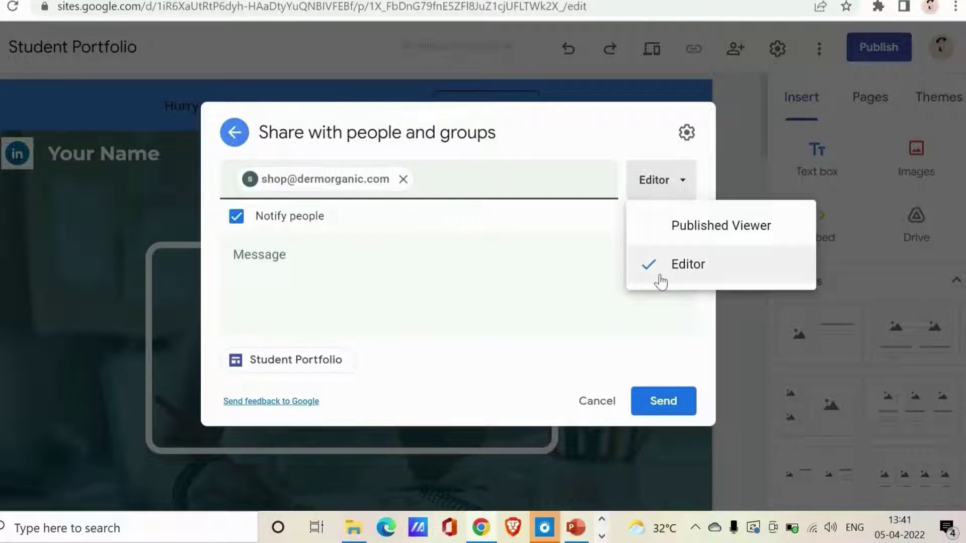
pyautogui.click(682, 211)
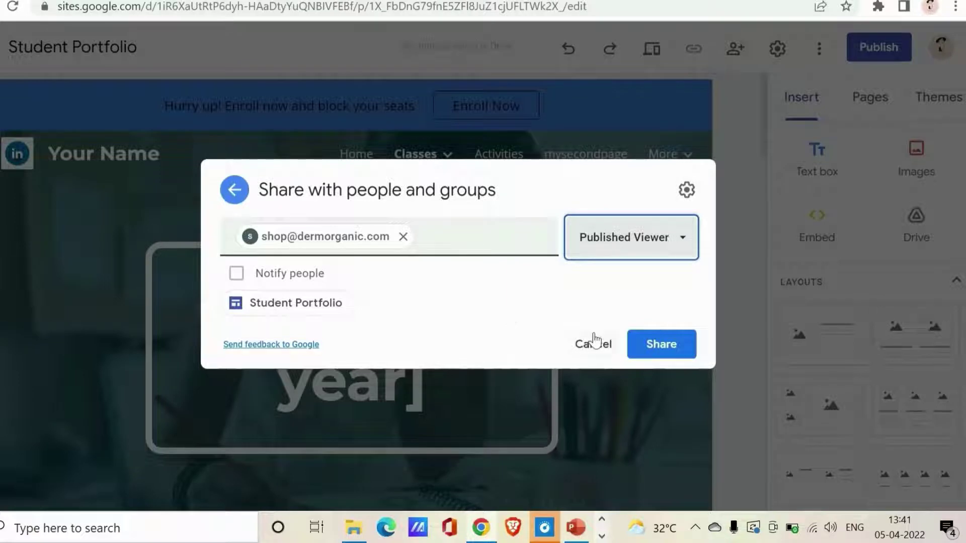
pyautogui.click(649, 347)
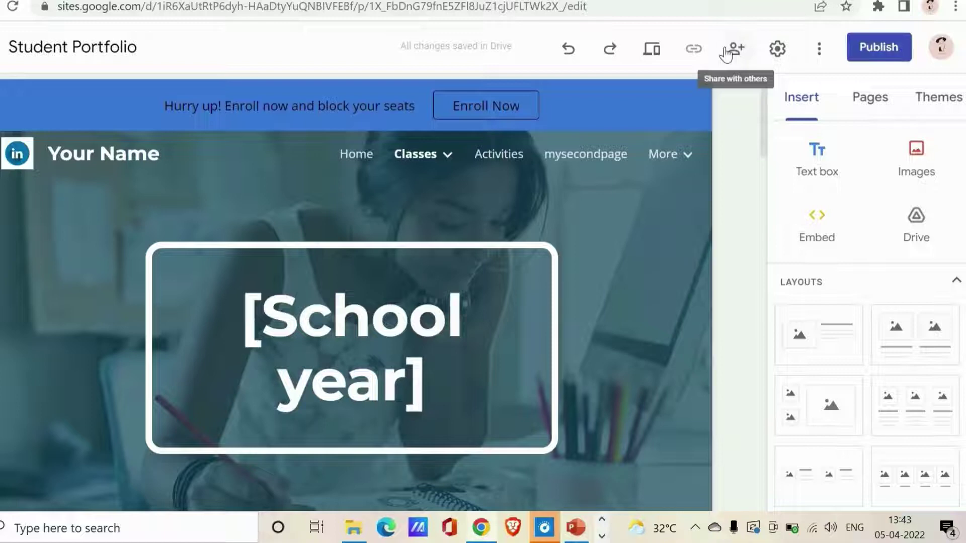
# - Preview the Classes page in the large-screen layout and look through its content from start to end
pyautogui.click(653, 56)
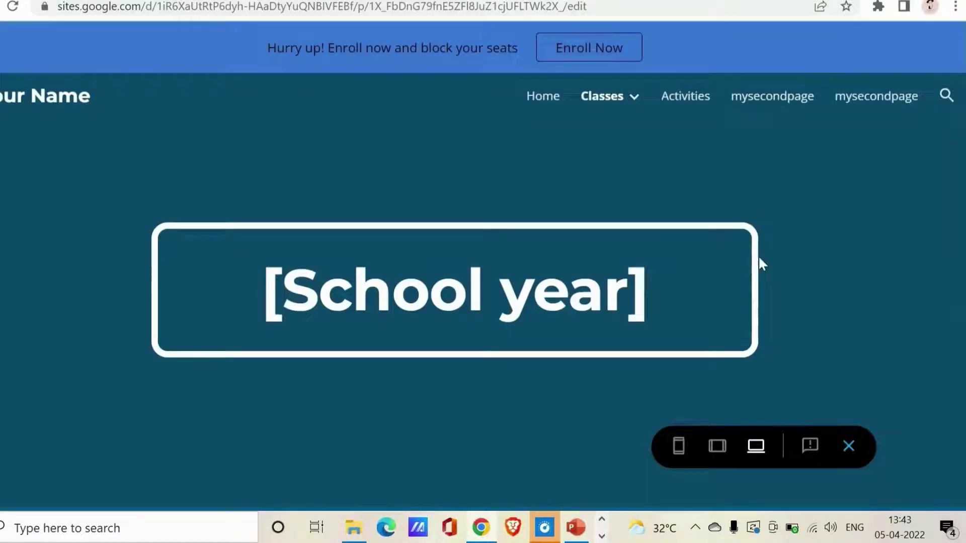
pyautogui.scroll(-5, 758, 263)
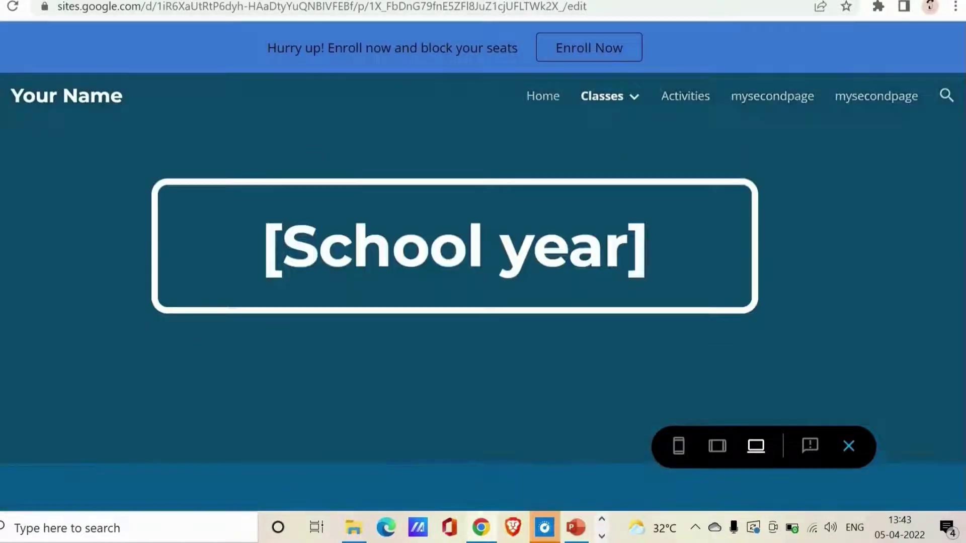
pyautogui.scroll(-10, 482, 301)
pyautogui.scroll(-10, 820, 493)
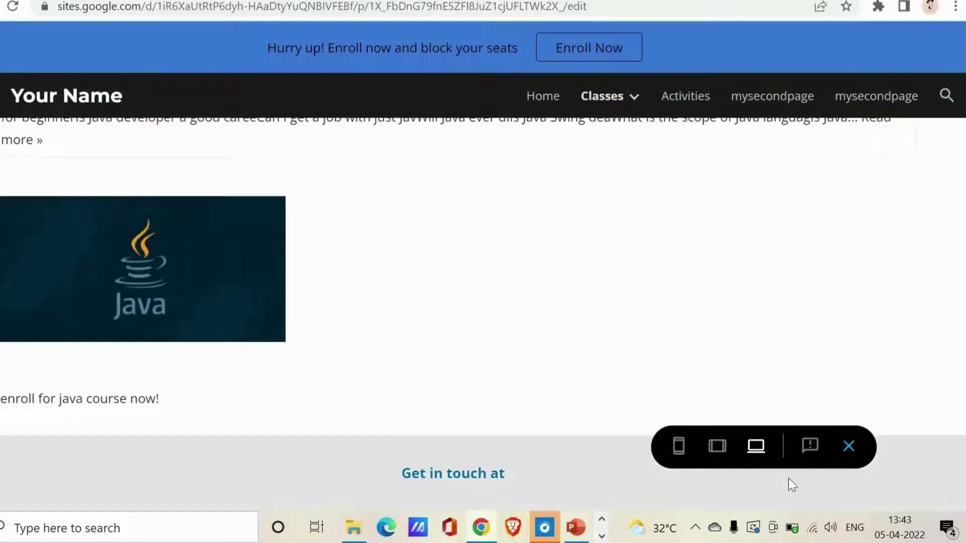
pyautogui.scroll(8, 756, 470)
pyautogui.scroll(5, 482, 301)
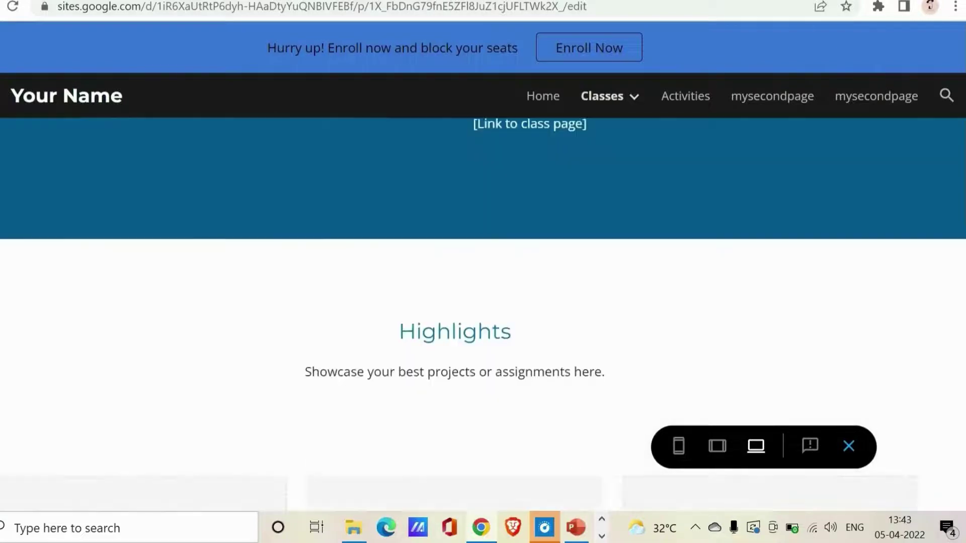
pyautogui.scroll(10, 744, 422)
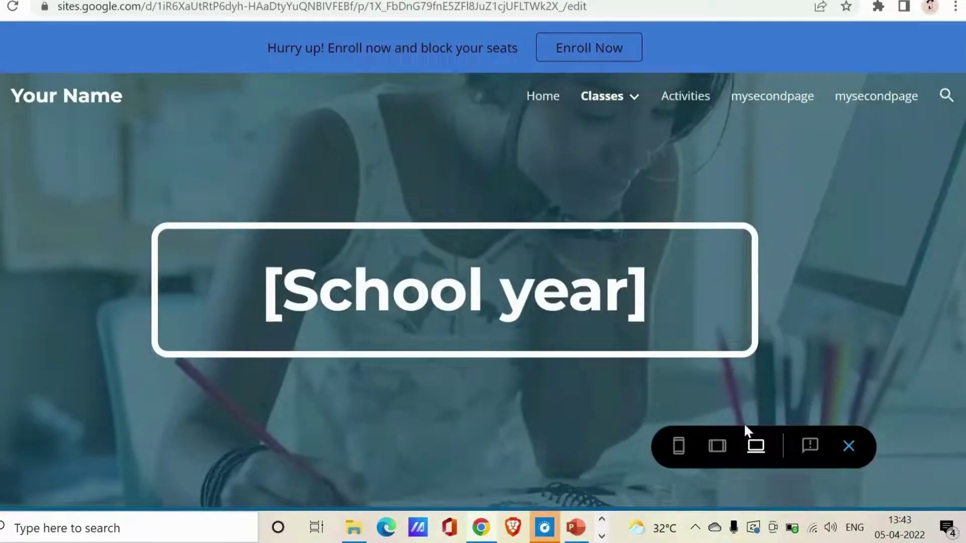
# - Preview the Classes page in the tablet layout and in the phone layout
pyautogui.click(716, 445)
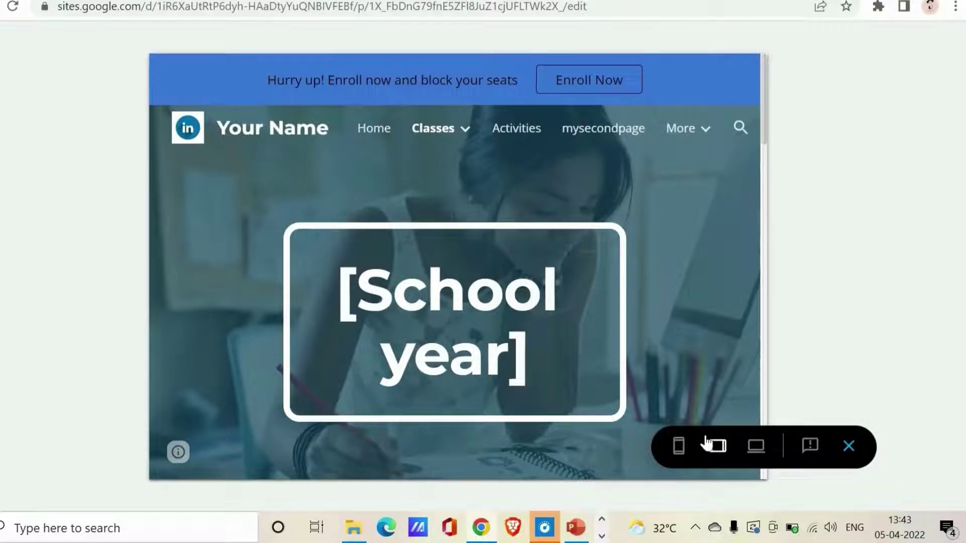
pyautogui.click(679, 453)
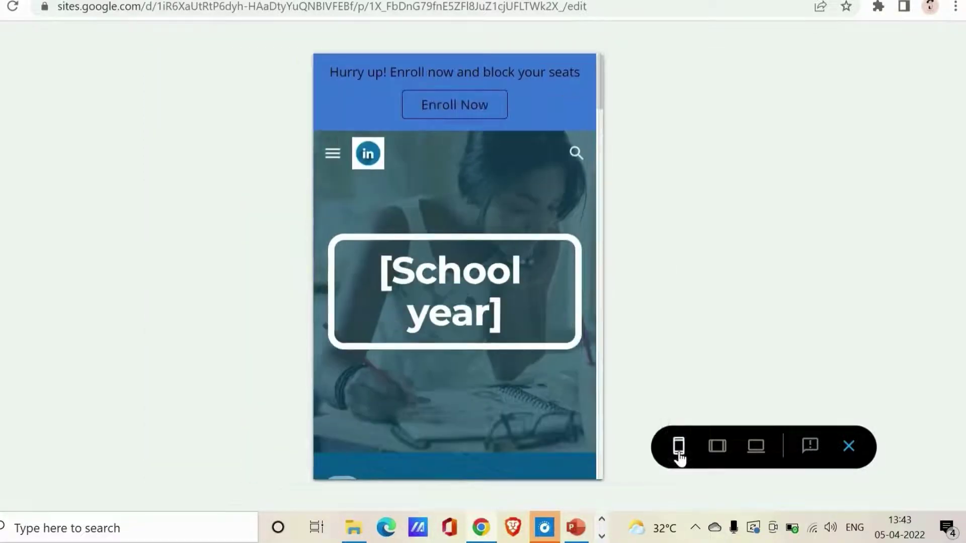
pyautogui.moveTo(602, 101); pyautogui.dragTo(572, 231)
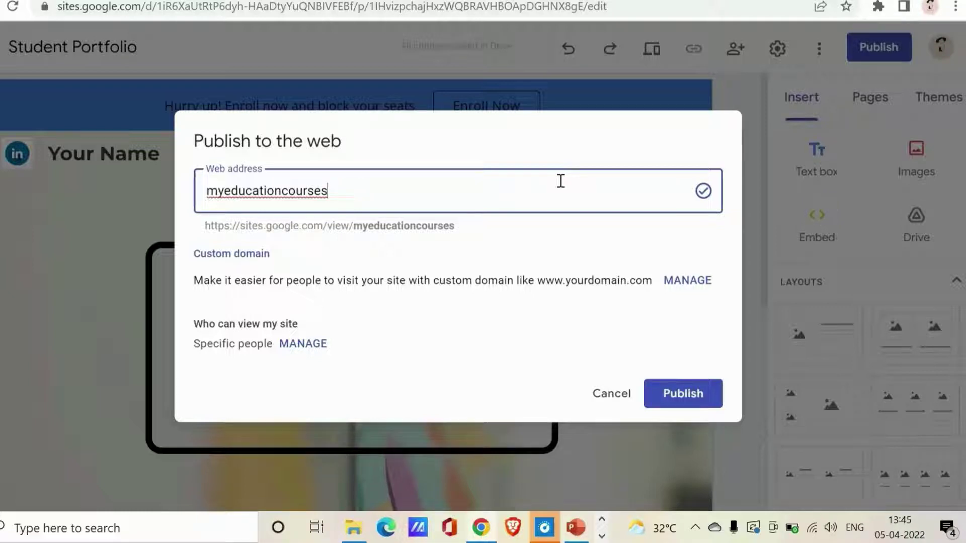
# - Publish the site at the web address myeducationcourses, start a review of changes and dismiss its introduction
pyautogui.click(678, 394)
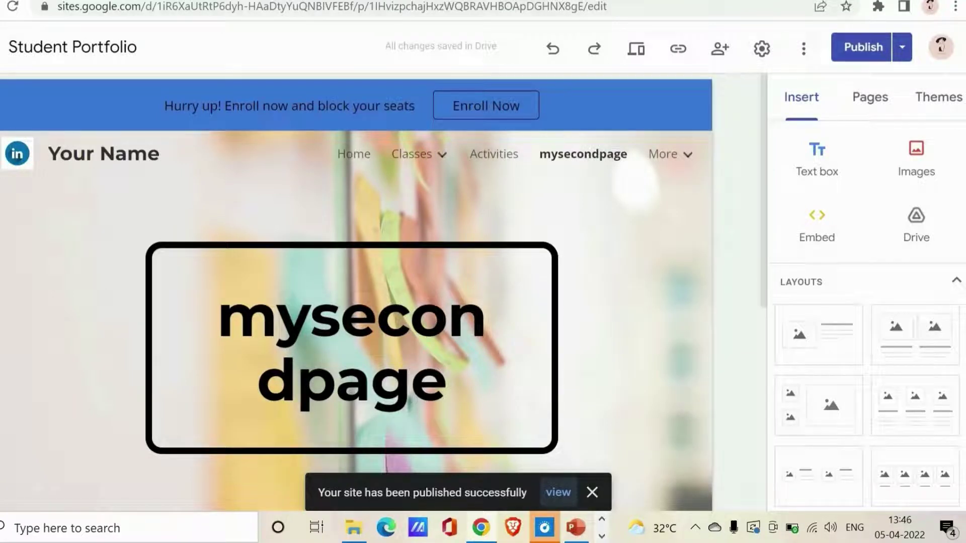
pyautogui.click(863, 48)
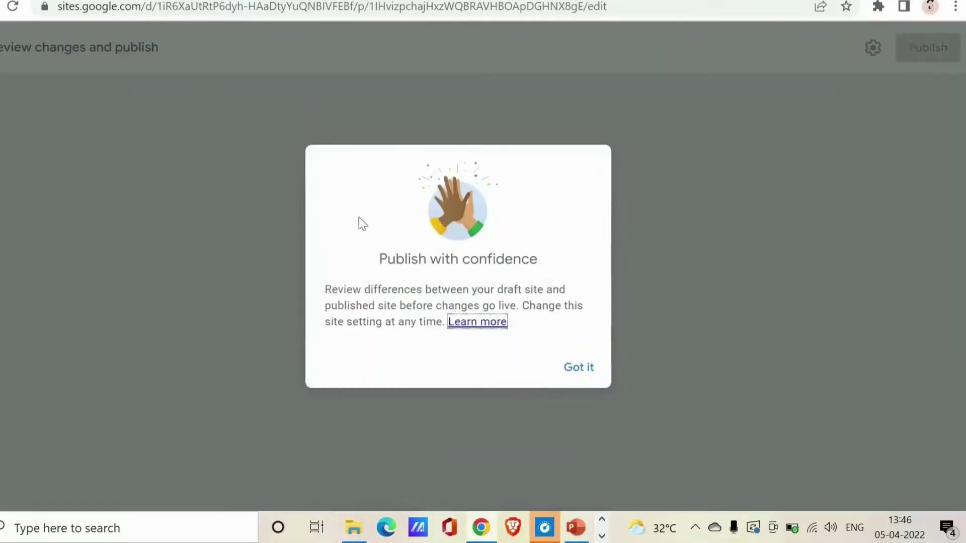
pyautogui.click(570, 376)
pyautogui.click(449, 302)
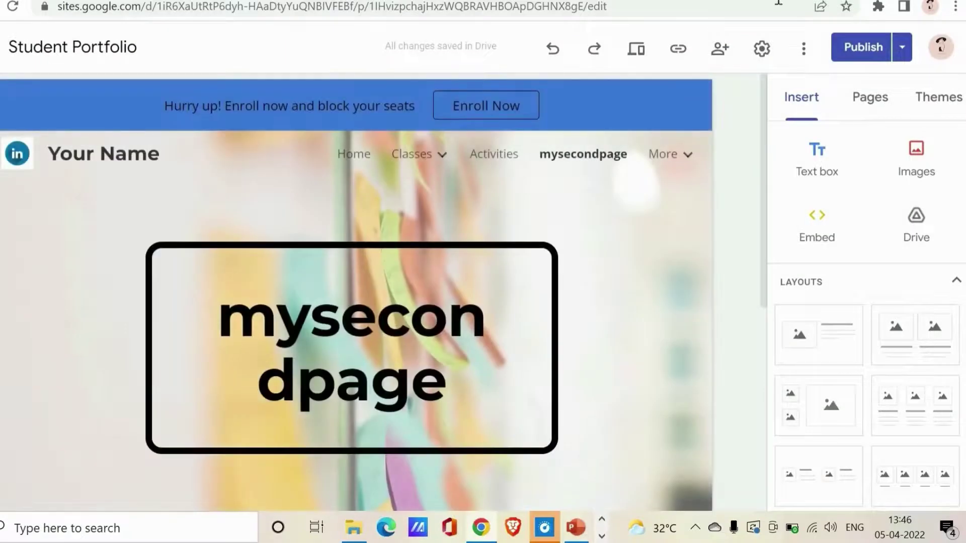
pyautogui.click(842, 53)
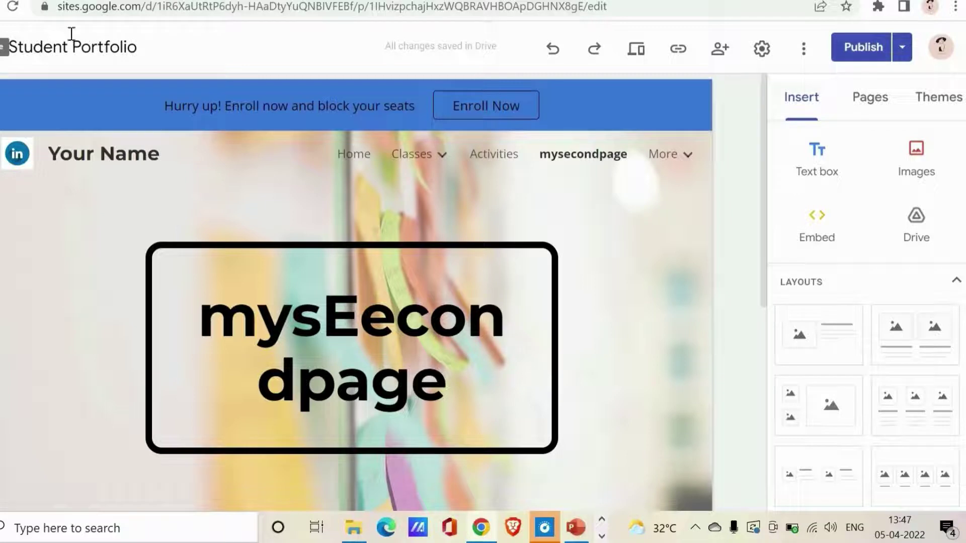
# - Examine the full URL of the site's editing page
pyautogui.click(194, 8)
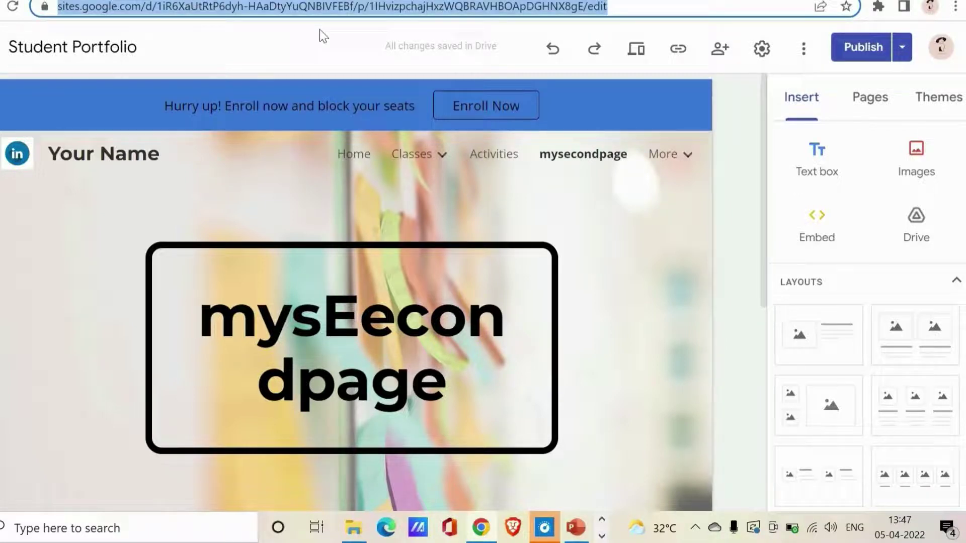
pyautogui.click(593, 8)
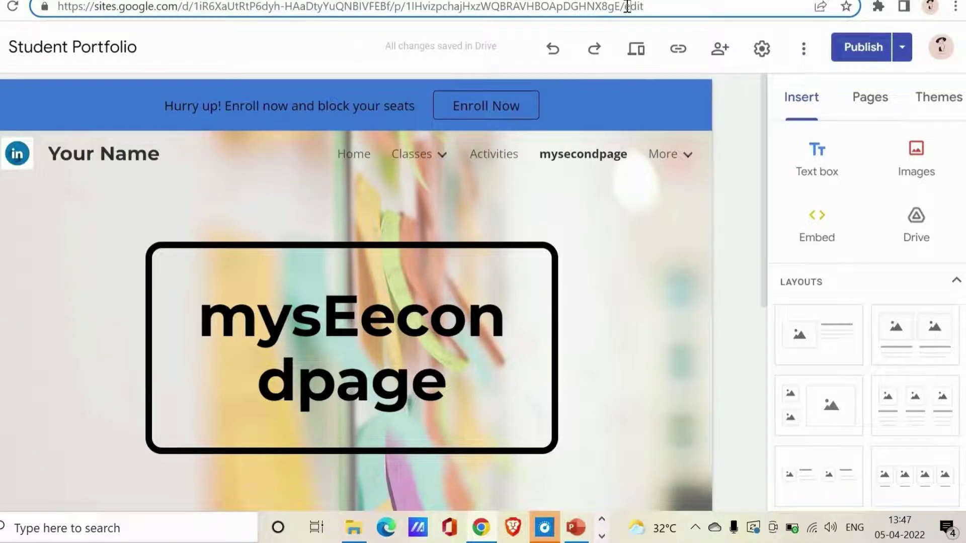
# - Open the publish settings and try switching off the requirement that editors must review changes before publishing
pyautogui.click(902, 47)
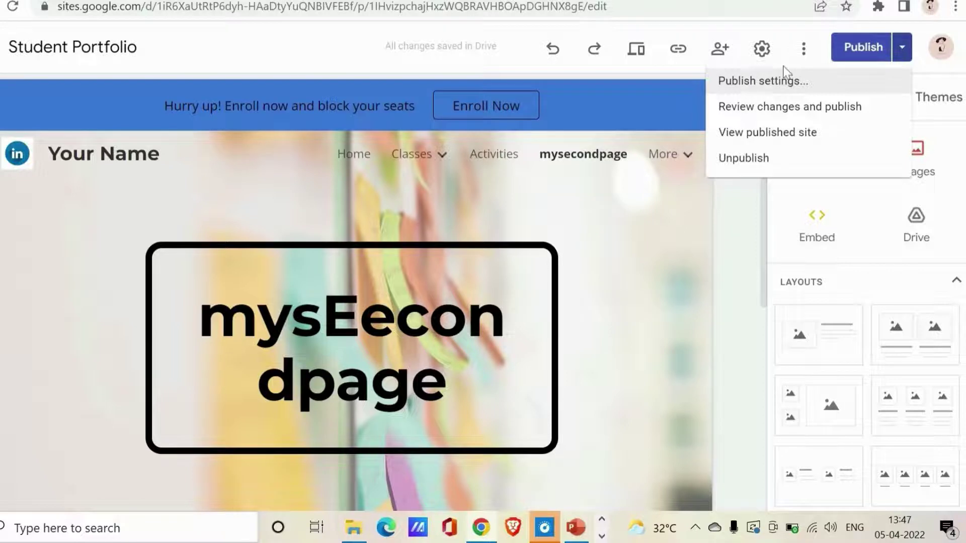
pyautogui.click(900, 50)
pyautogui.click(899, 51)
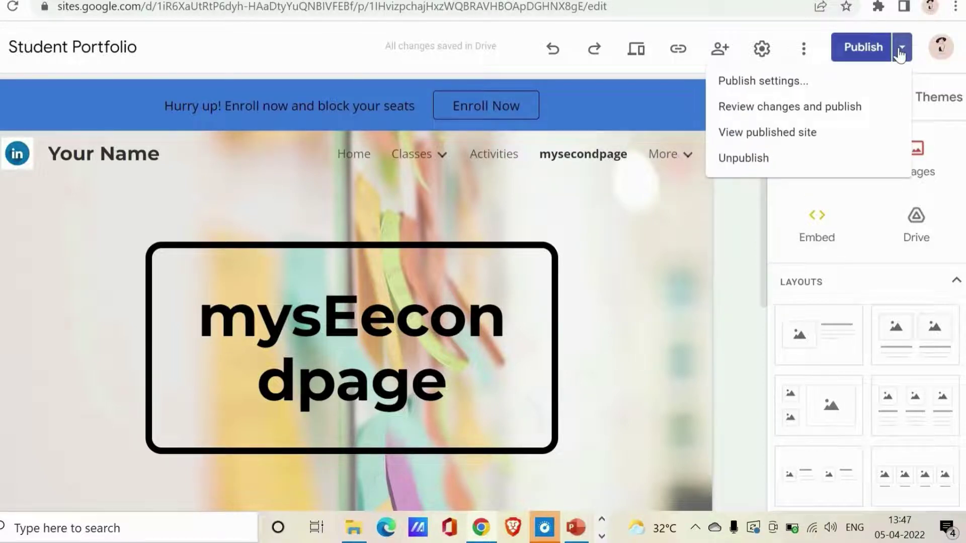
pyautogui.click(781, 93)
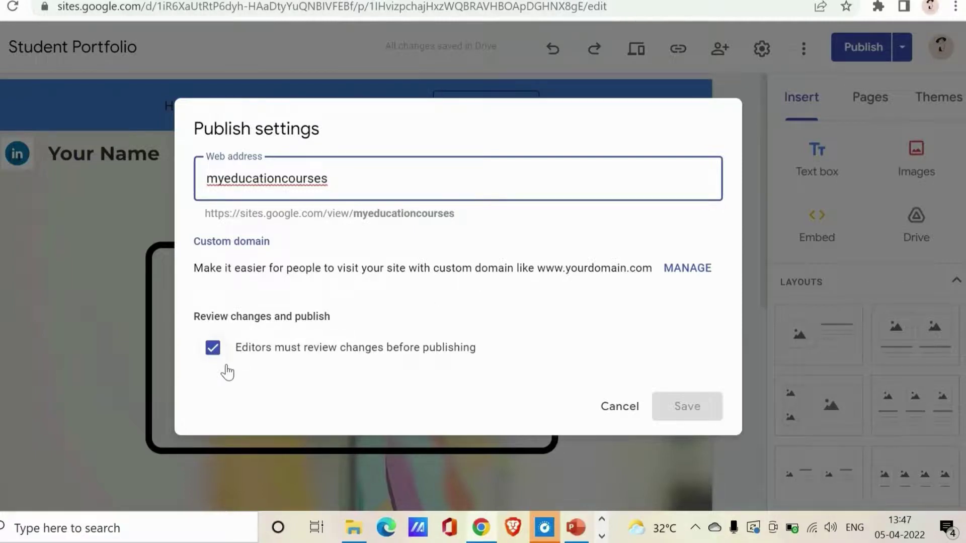
pyautogui.click(212, 347)
pyautogui.click(210, 349)
pyautogui.click(638, 408)
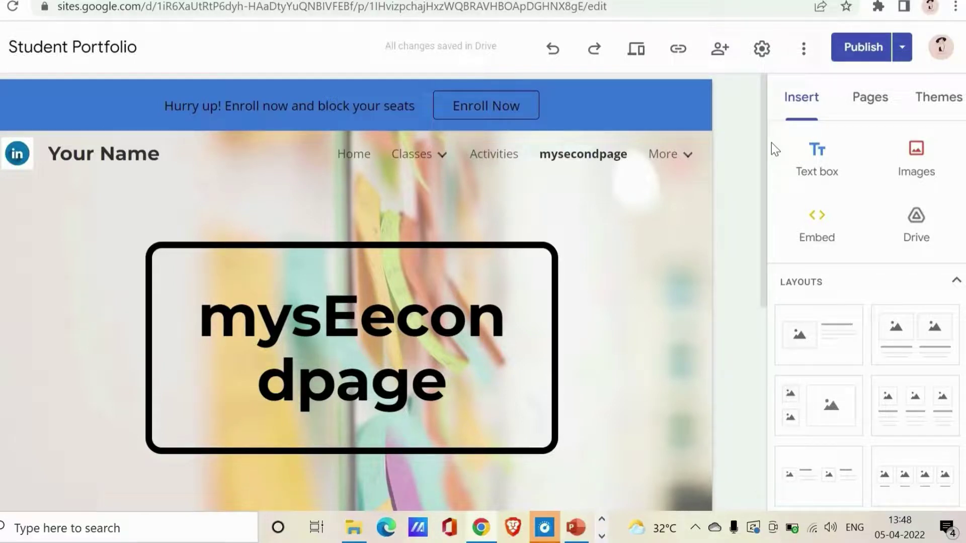
# - Unpublish the Student Portfolio site and confirm that it should no longer be live
pyautogui.click(894, 54)
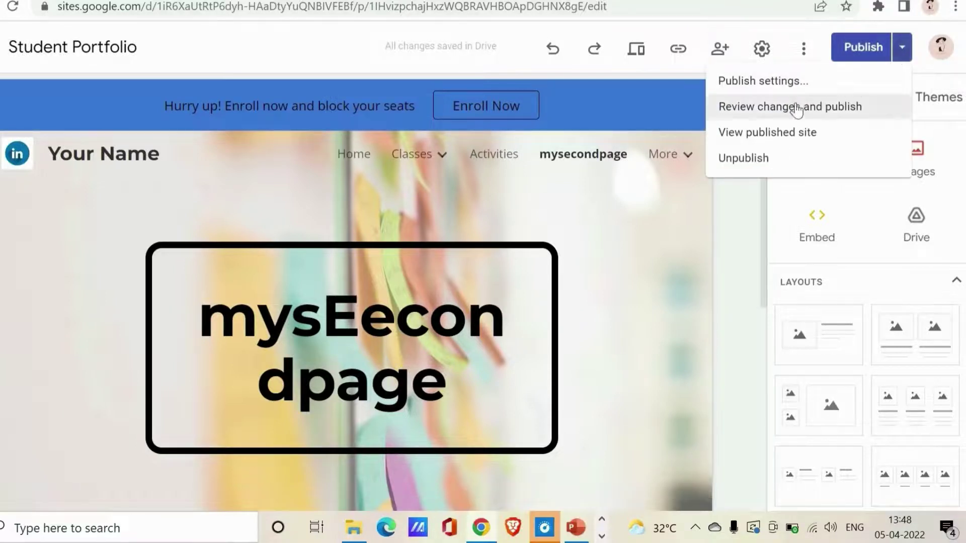
pyautogui.click(830, 157)
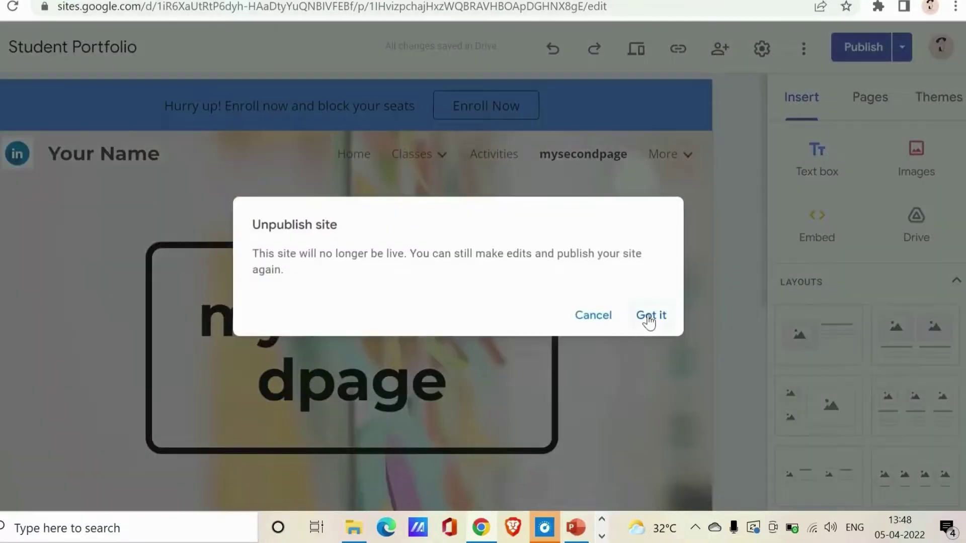
pyautogui.click(648, 317)
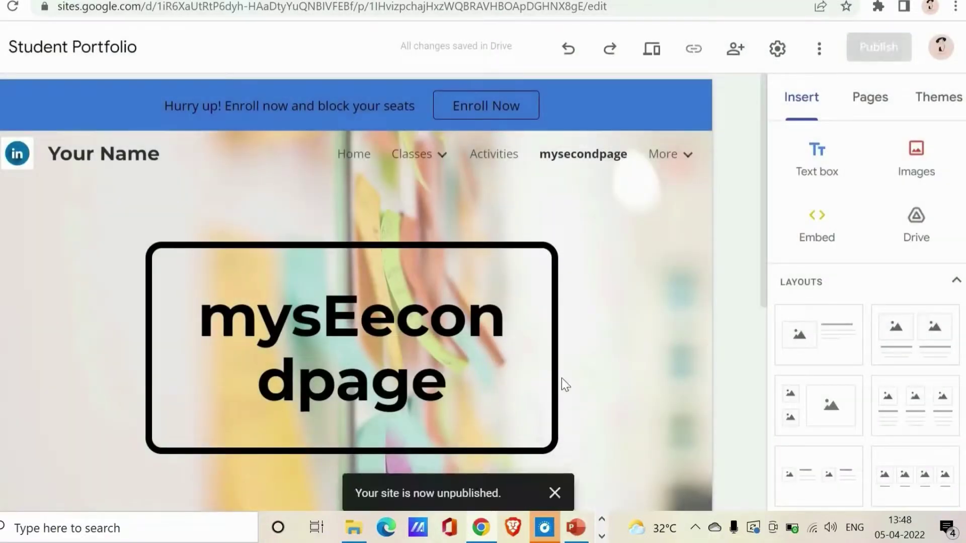
# - Publish the Student Portfolio site again at the web address myeducationcourses
pyautogui.moveTo(498, 517)
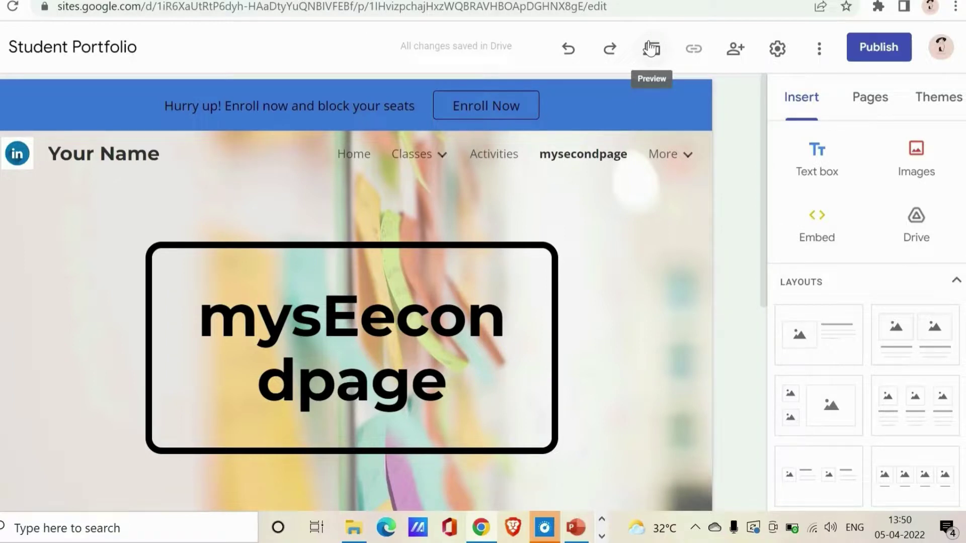
pyautogui.click(891, 50)
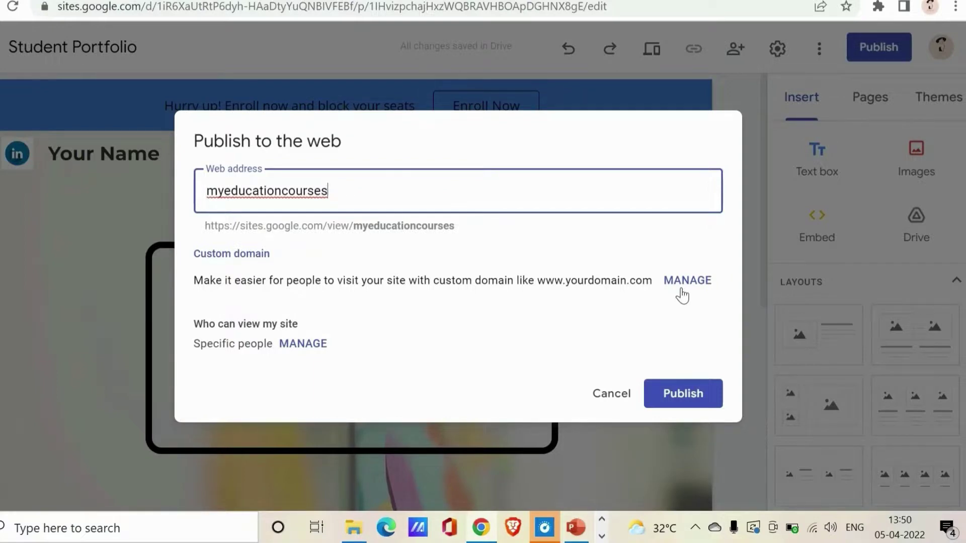
pyautogui.click(660, 398)
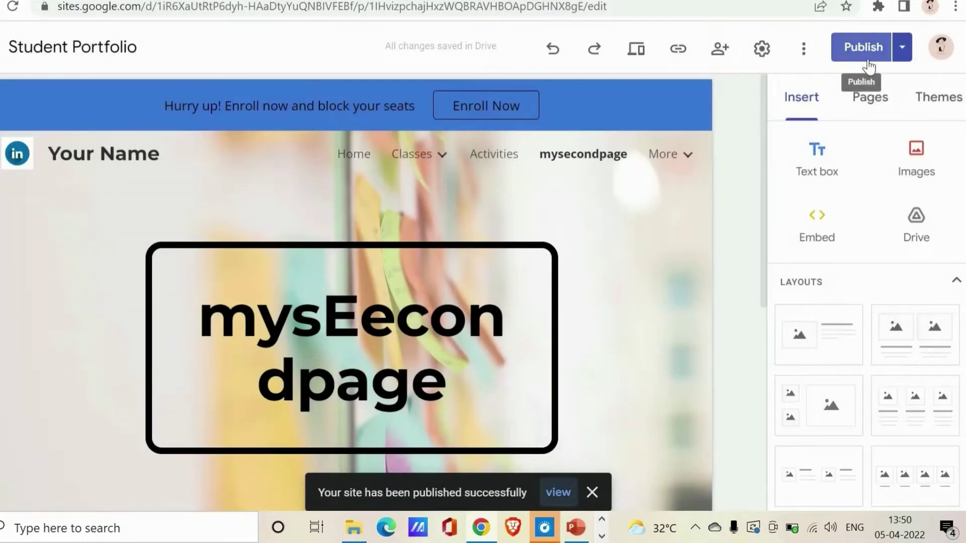
# - Examine the publish settings for the web address, custom domain and editor review requirement, and close them without saving
pyautogui.click(902, 47)
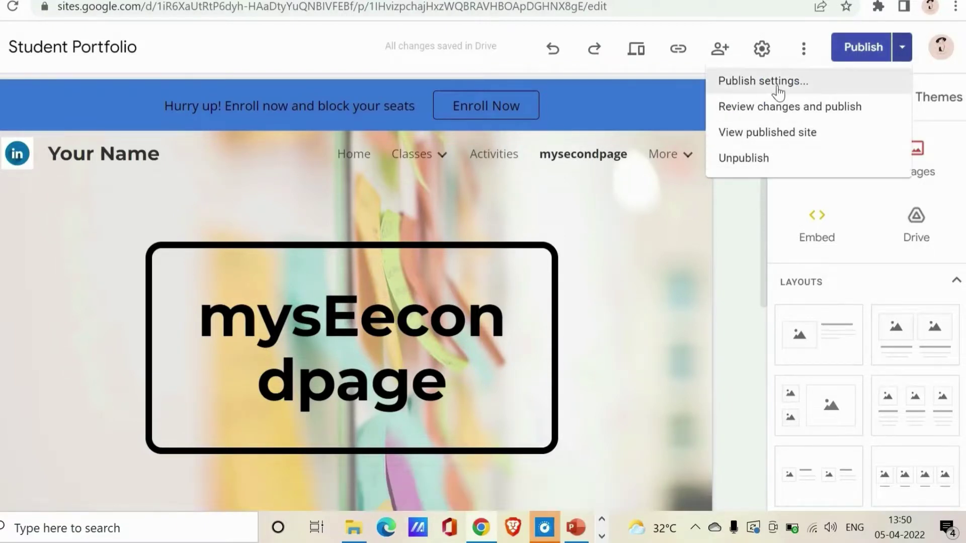
pyautogui.click(724, 83)
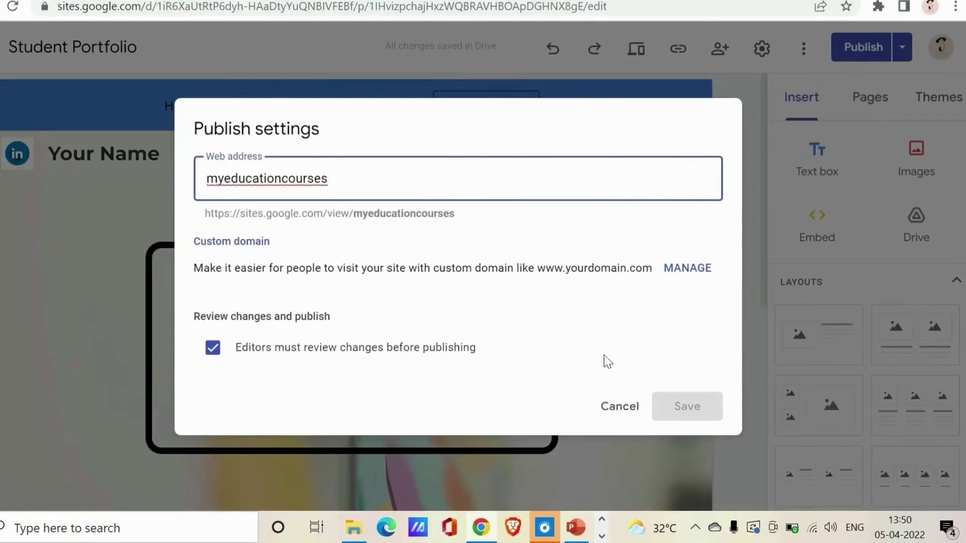
pyautogui.click(620, 410)
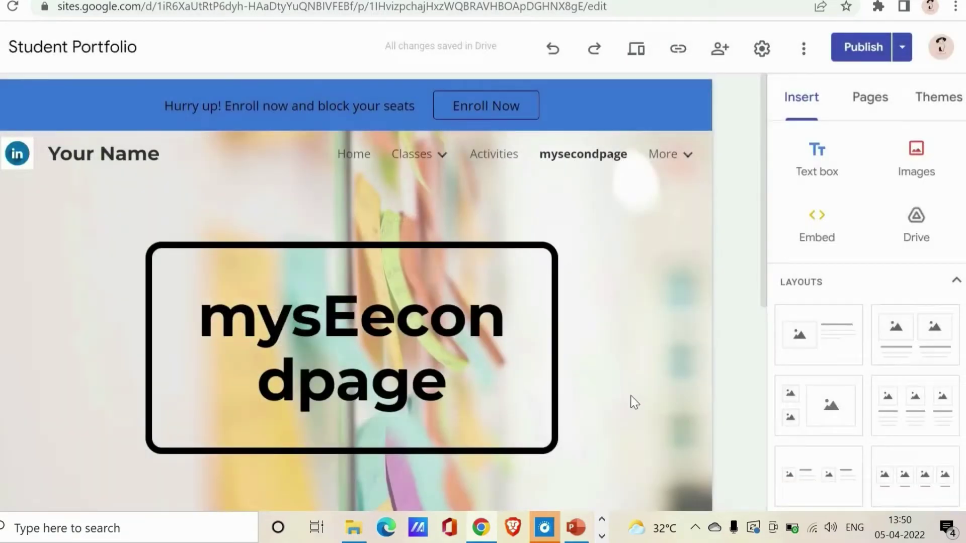
# - Take the published site offline again with Unpublish and accept the confirmation
pyautogui.click(902, 49)
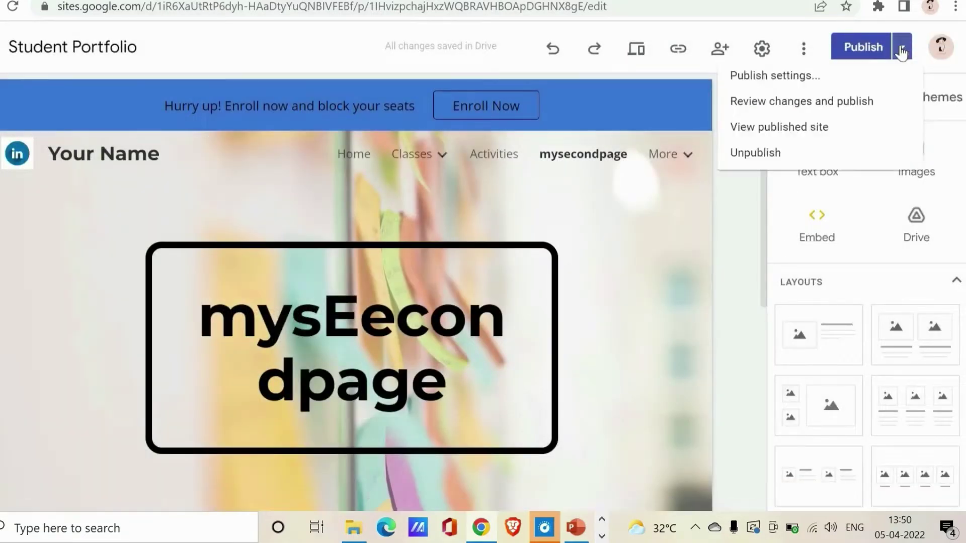
pyautogui.click(789, 159)
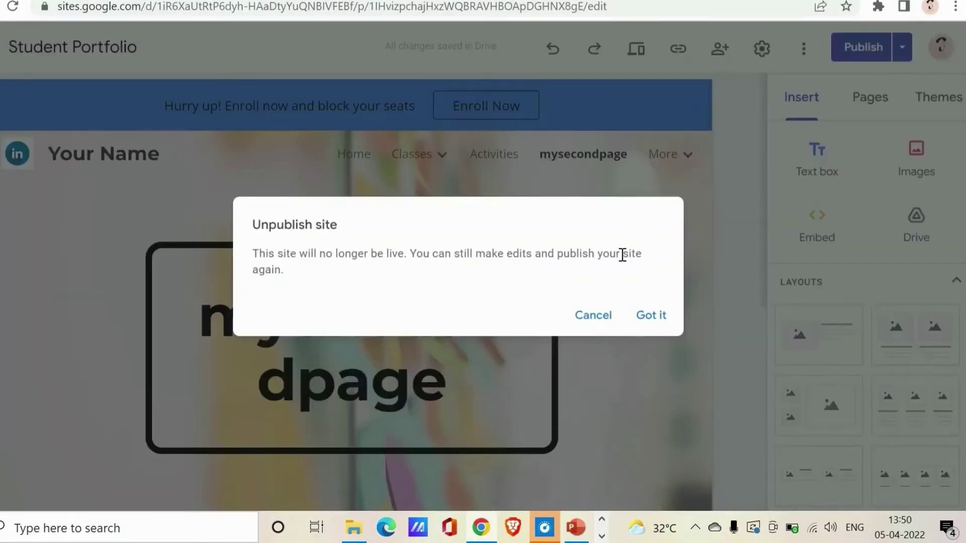
pyautogui.click(643, 315)
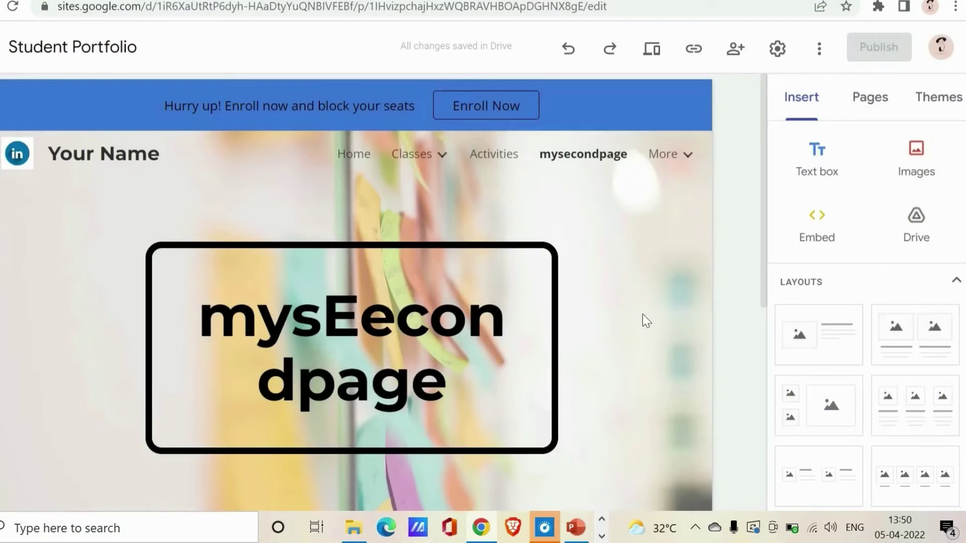
# - Examine the site's sharing options for people, groups and link access, and close them without changes
pyautogui.moveTo(764, 218)
pyautogui.mouseDown()
pyautogui.moveTo(767, 345)
pyautogui.moveTo(763, 203)
pyautogui.mouseUp()
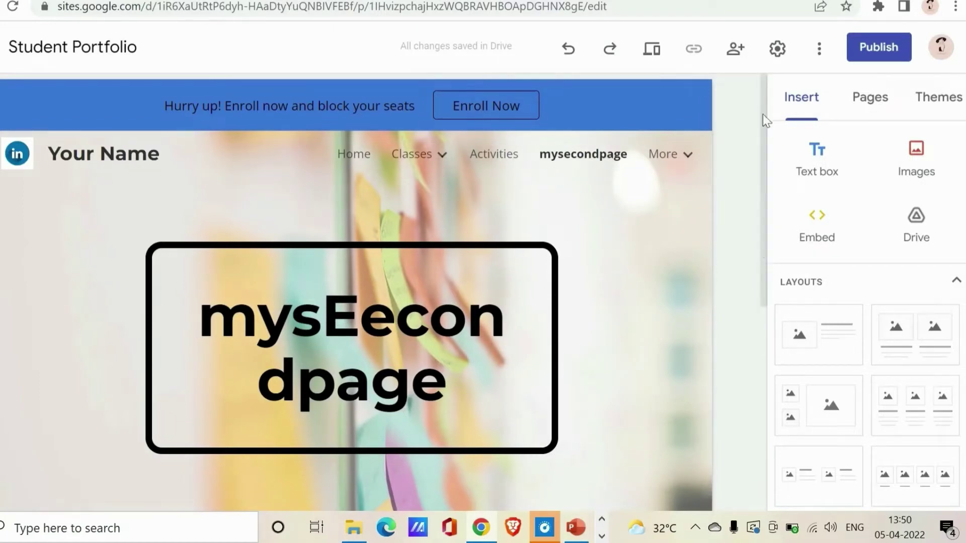
pyautogui.click(729, 51)
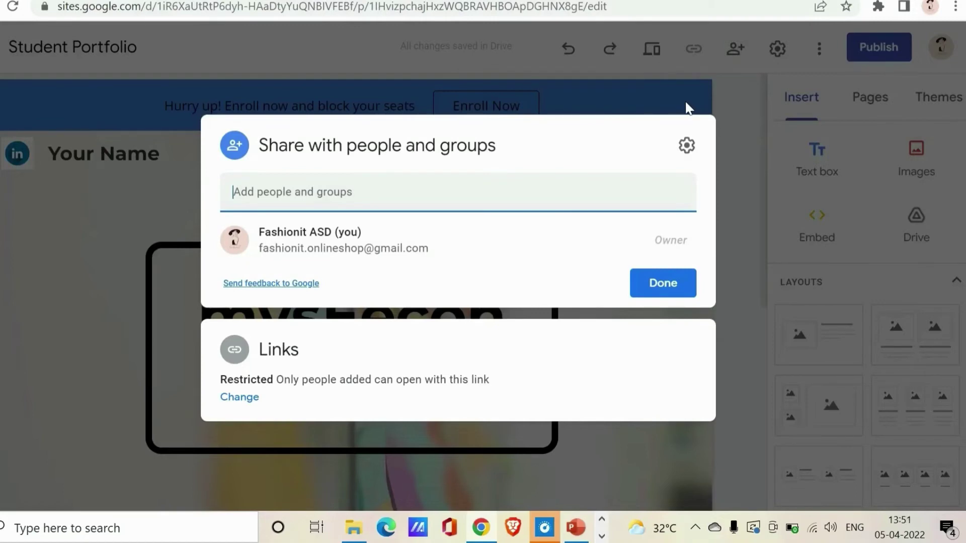
pyautogui.click(761, 95)
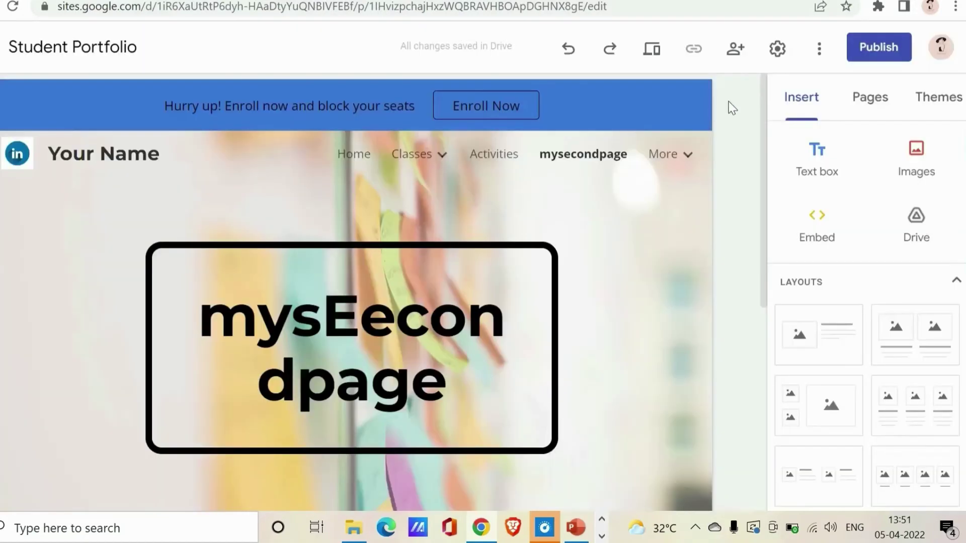